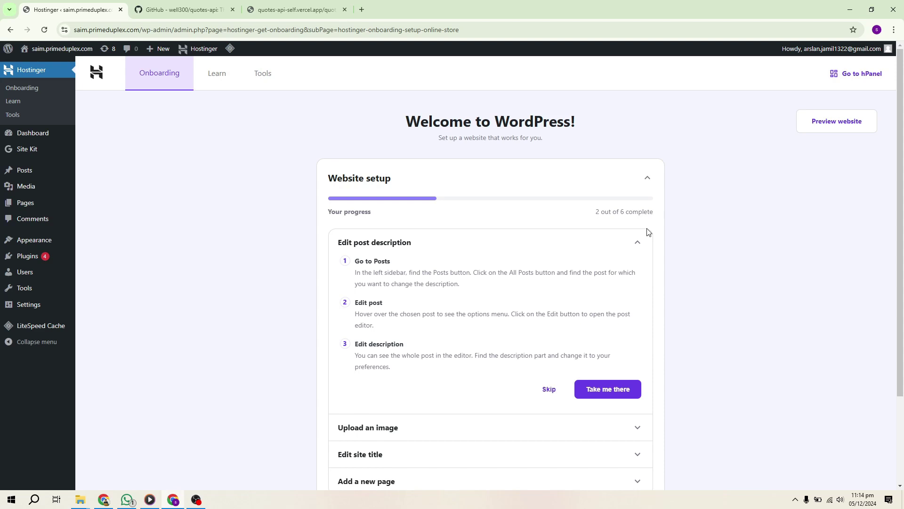
Step: Search the plugin directory for 'wpgetapi' and install the WPGet API plugin
mouse_move(44, 256)
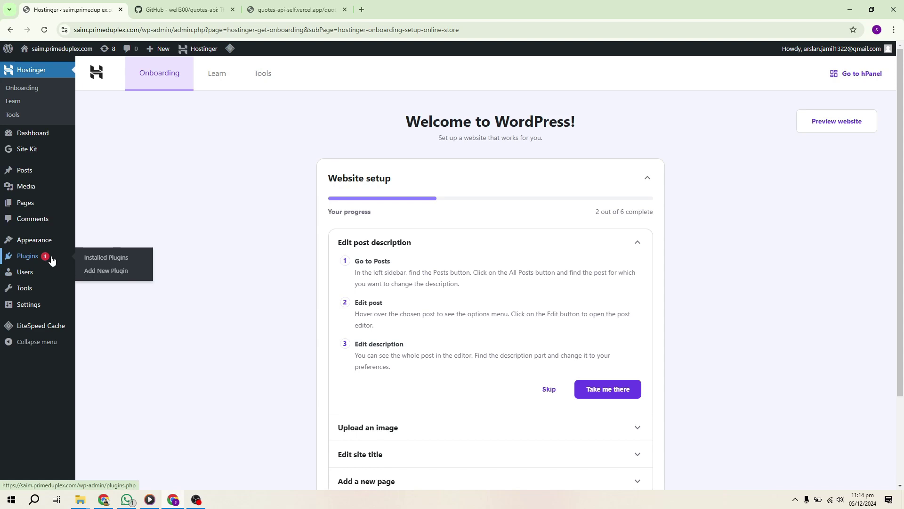
left_click(115, 271)
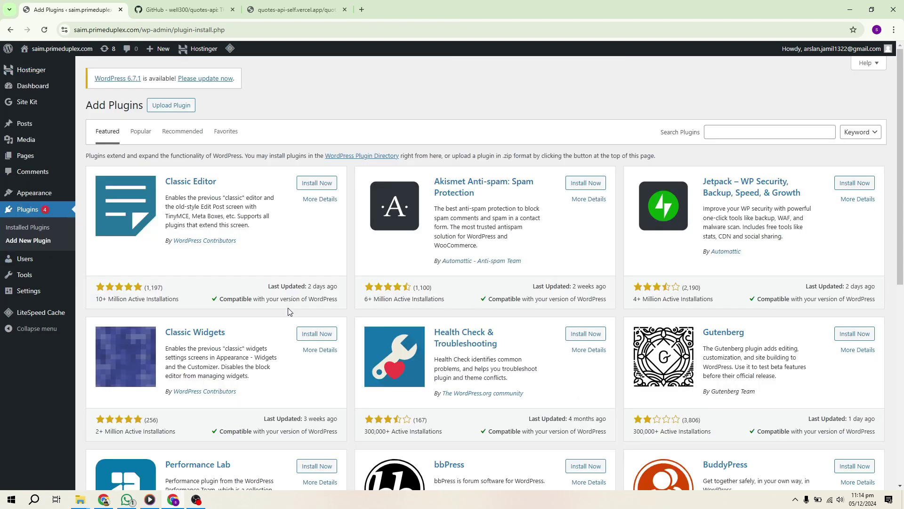
left_click(754, 132)
type("ap g")
key("BackSpace")
key("BackSpace")
type("wp ge")
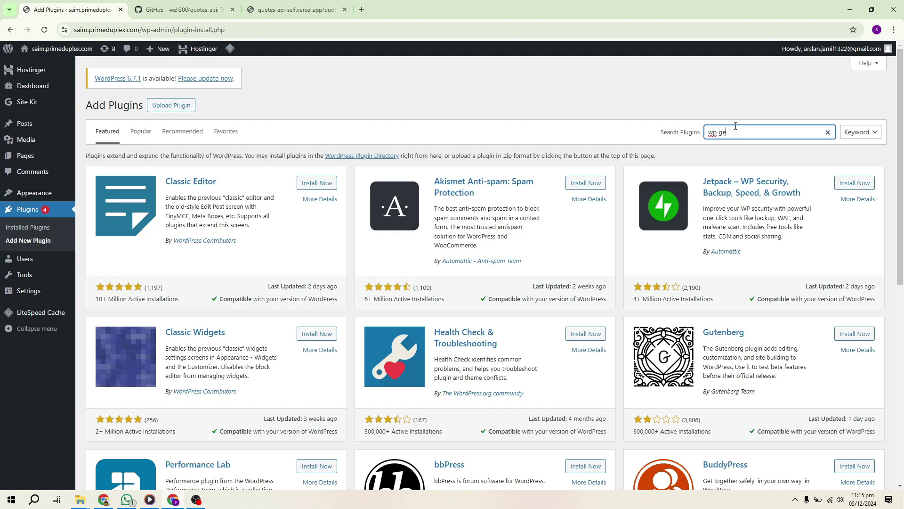
type("t api")
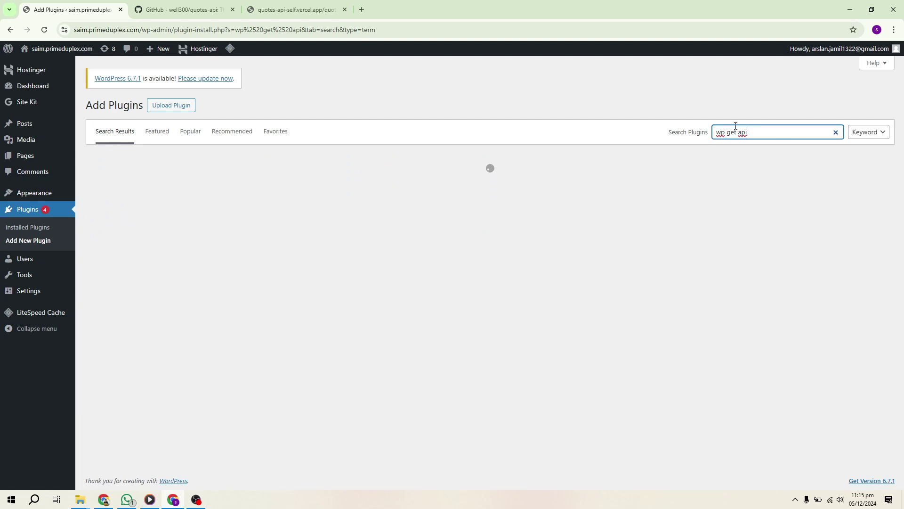
left_click(736, 126)
key("Delete")
key("BackSpace")
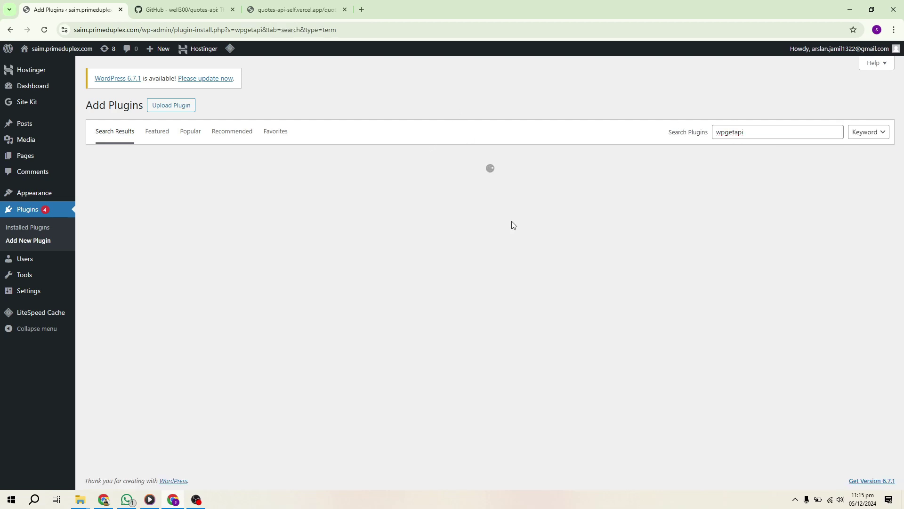
left_click(320, 184)
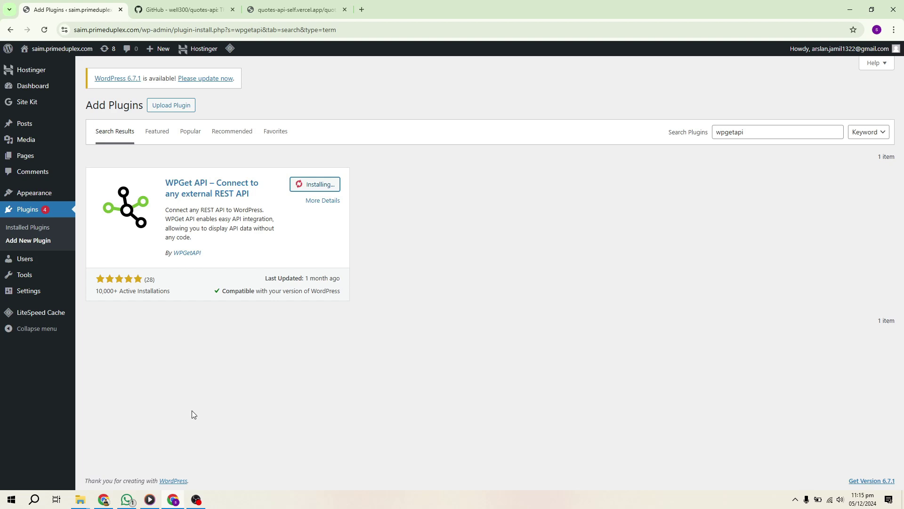
left_click(205, 496)
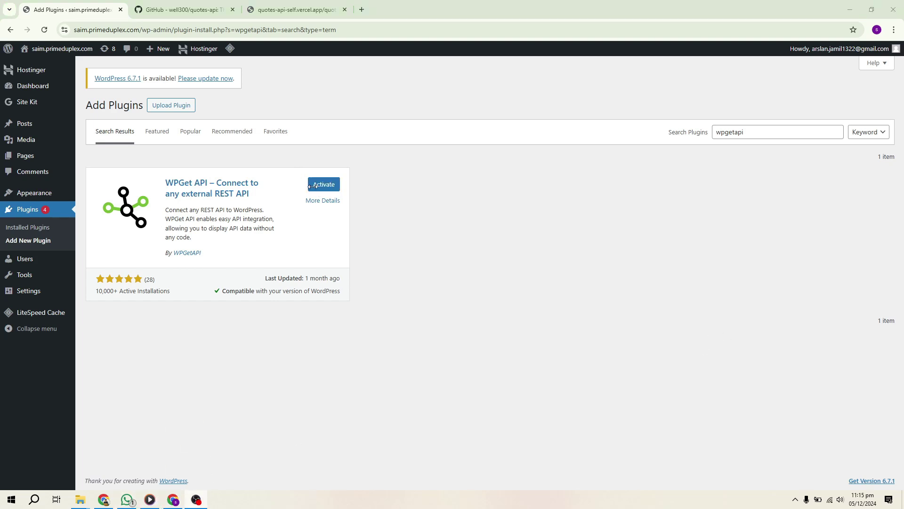
Step: Activate WPGet API and go to its API Setup page
left_click(319, 185)
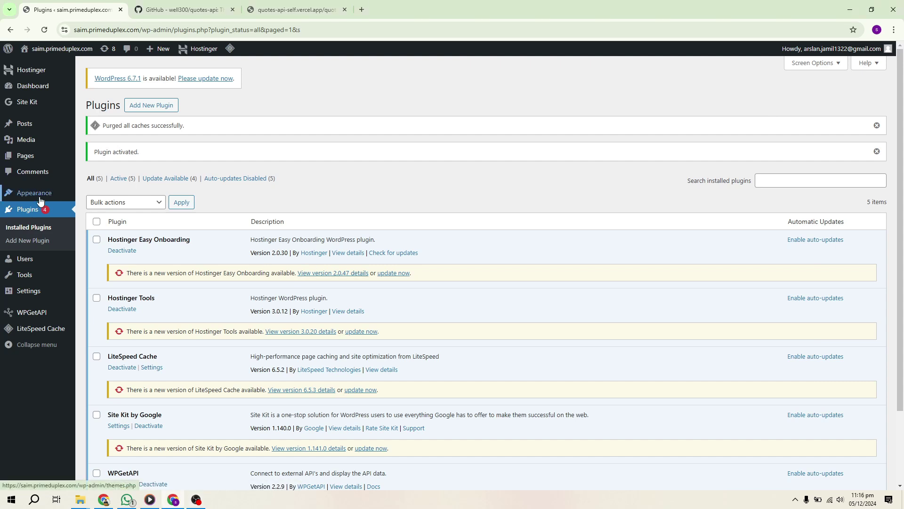
scroll(40, 197, "down", 2)
mouse_move(40, 198)
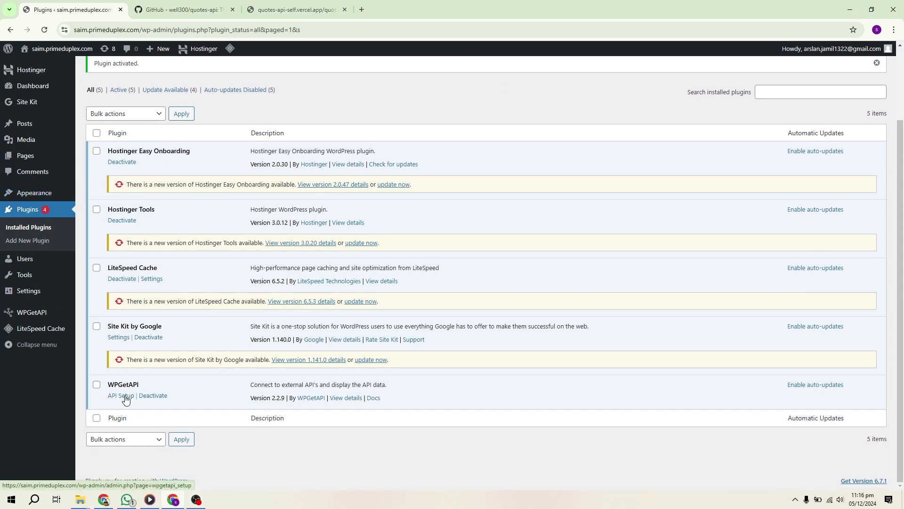
left_click(125, 398)
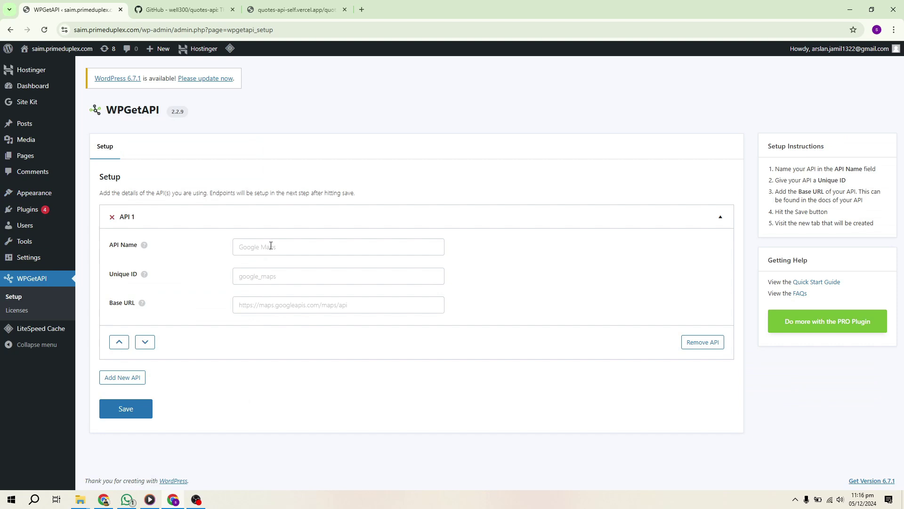
Step: Name the first API 'Random Quotes' with unique ID 'random_quotes_1'
left_click(281, 248)
type("R")
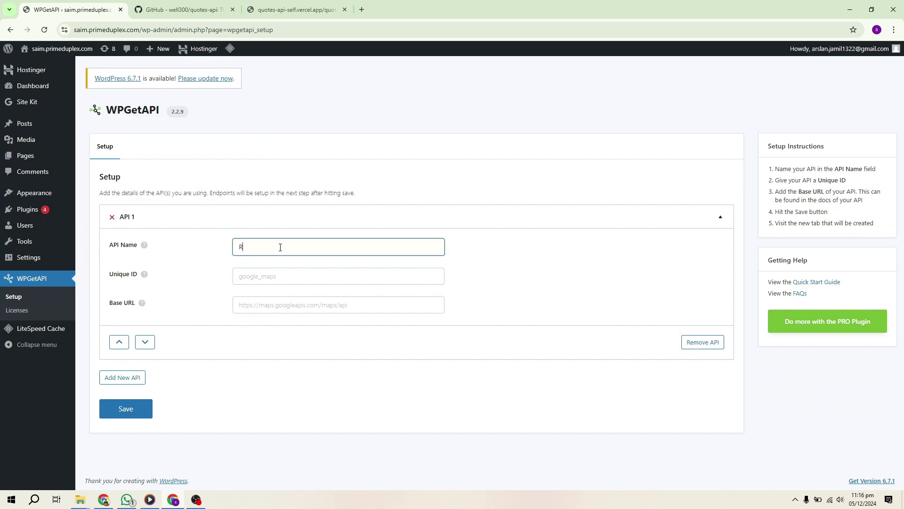
type("andom Quotes")
left_click(285, 273)
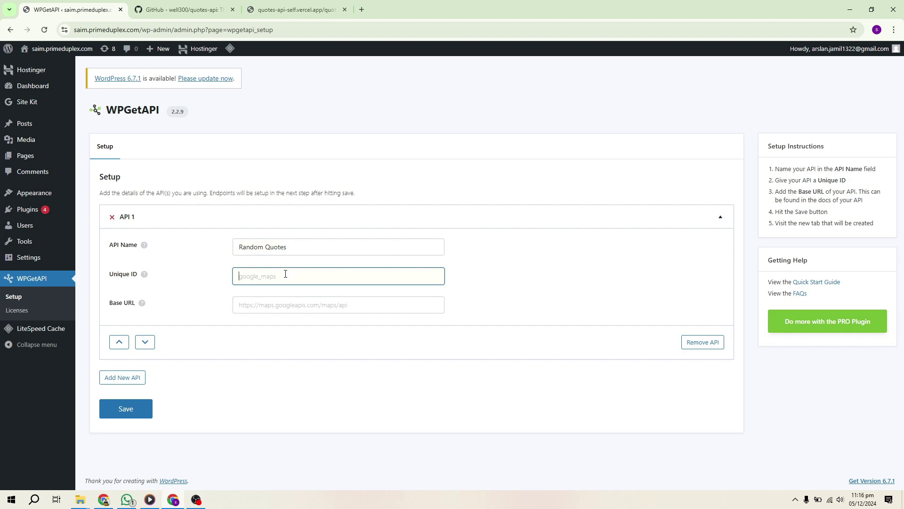
type("random_quotes_1")
Step: Copy the quotes endpoint URL from the API's GitHub README
left_click(312, 311)
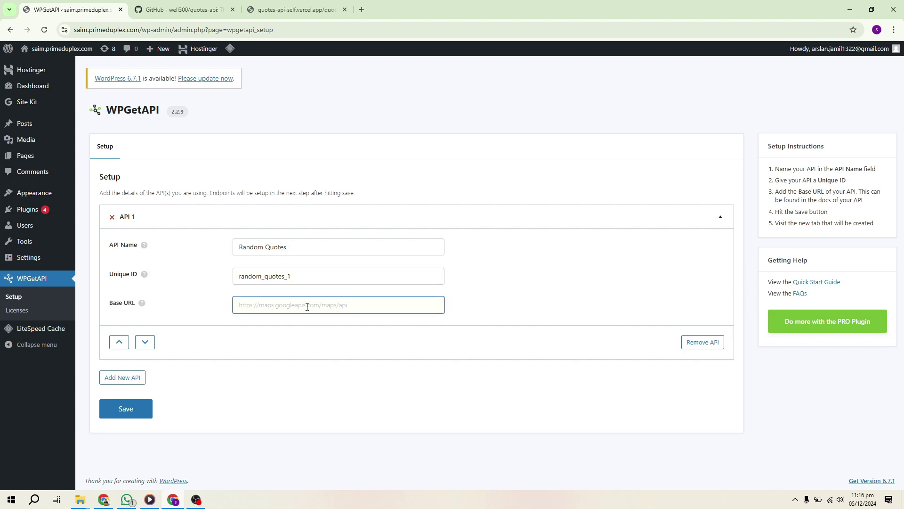
left_click(271, 11)
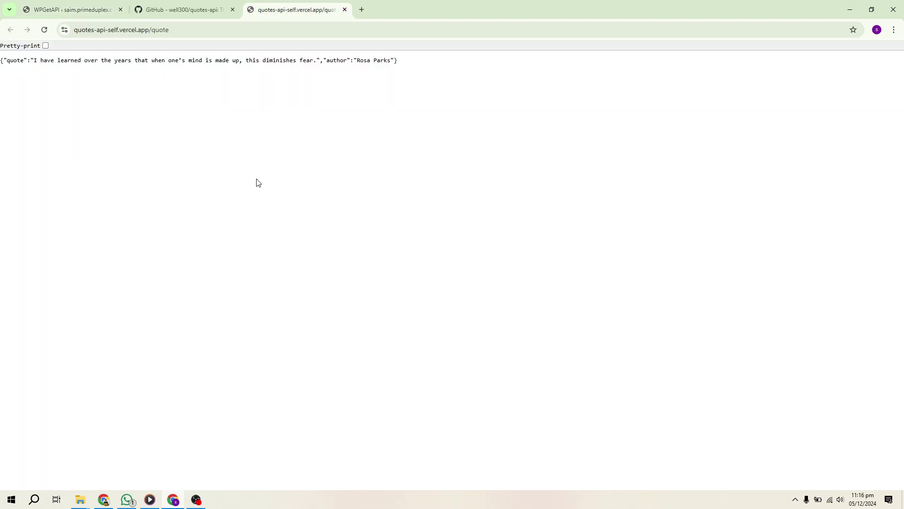
left_click(196, 11)
right_click(245, 297)
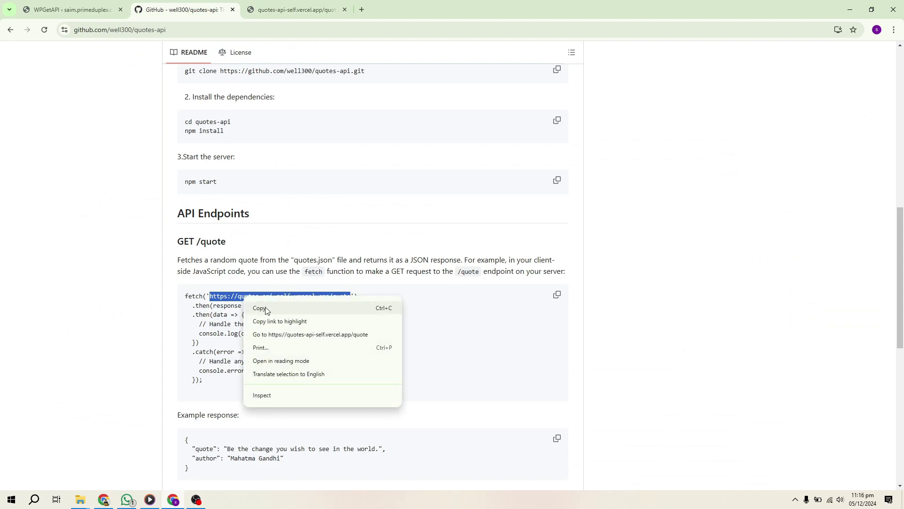
left_click(267, 309)
left_click(84, 10)
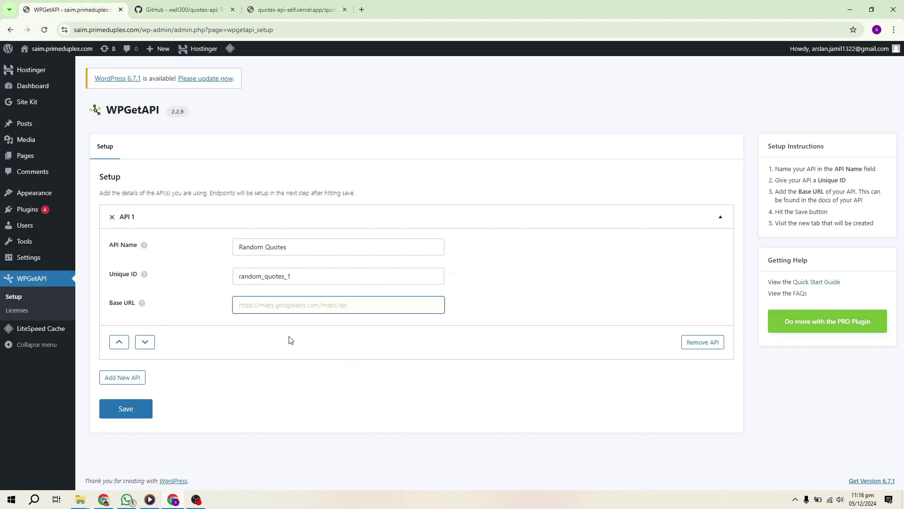
key("ctrl+v")
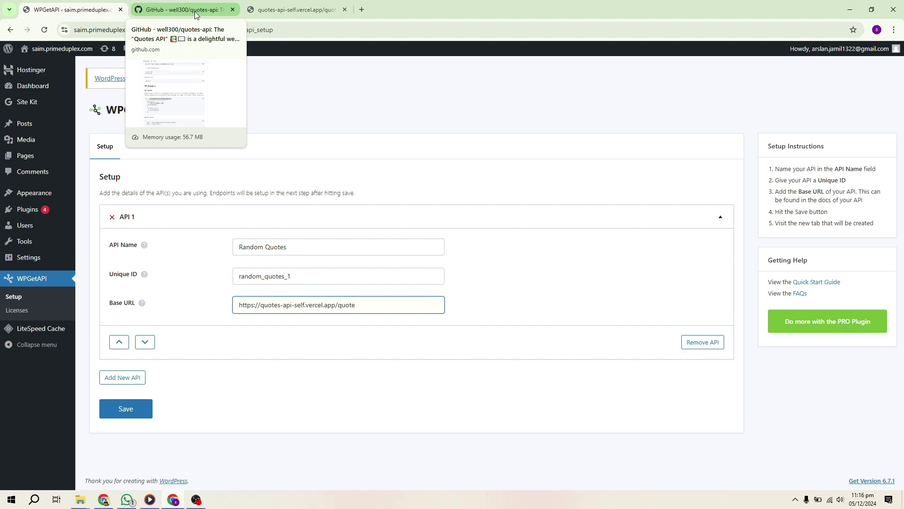
left_click(135, 377)
scroll(203, 408, "down", 3)
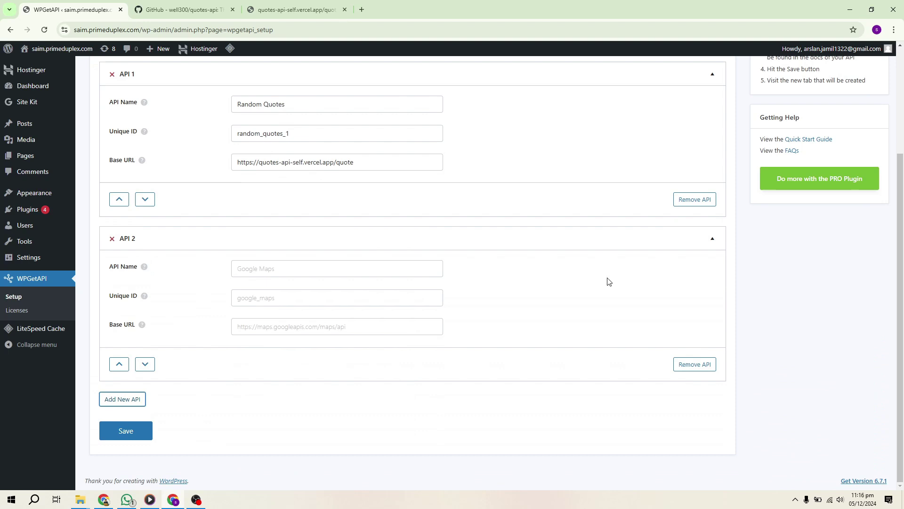
left_click(126, 431)
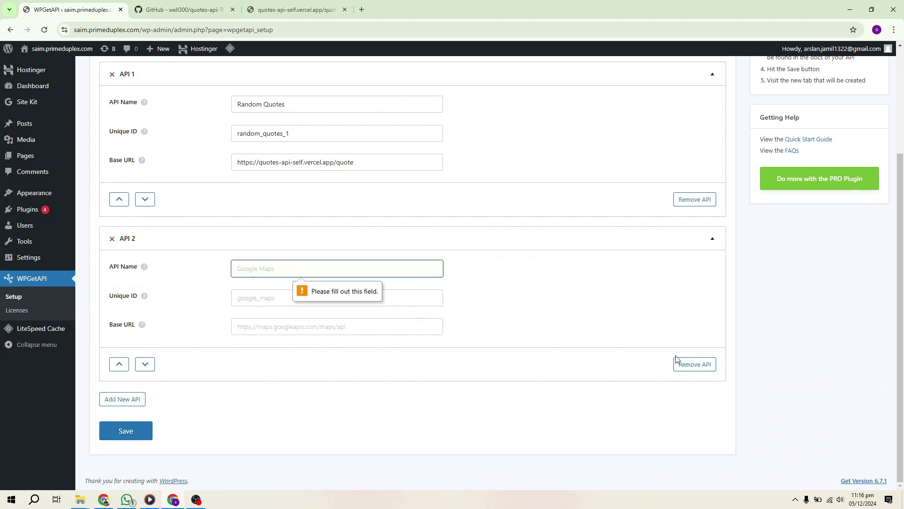
left_click(686, 366)
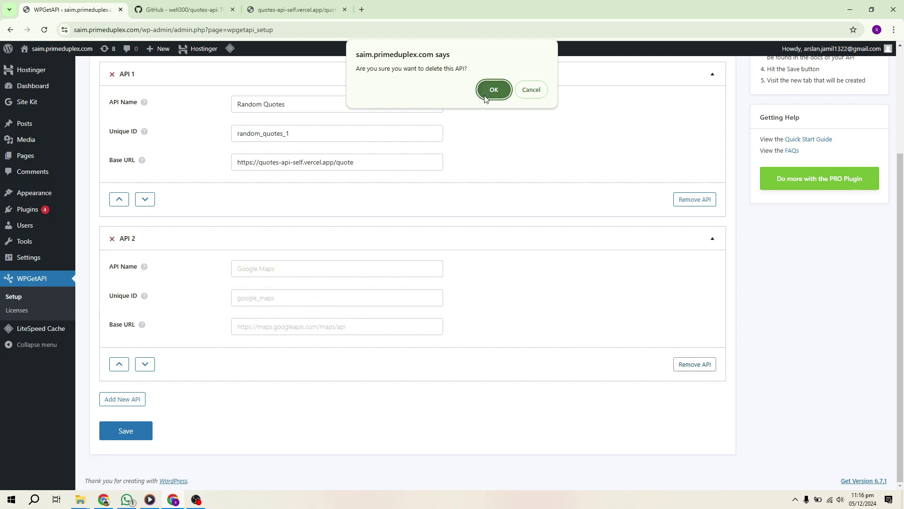
left_click(479, 96)
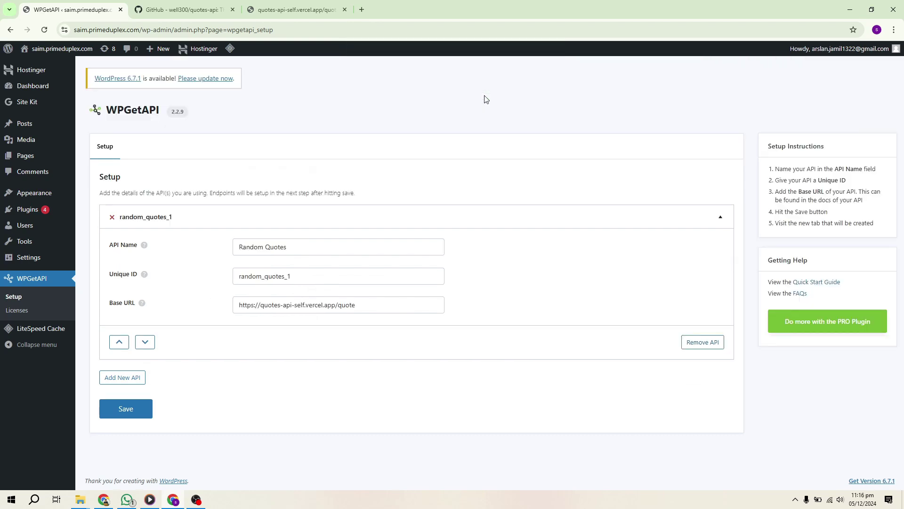
left_click(125, 418)
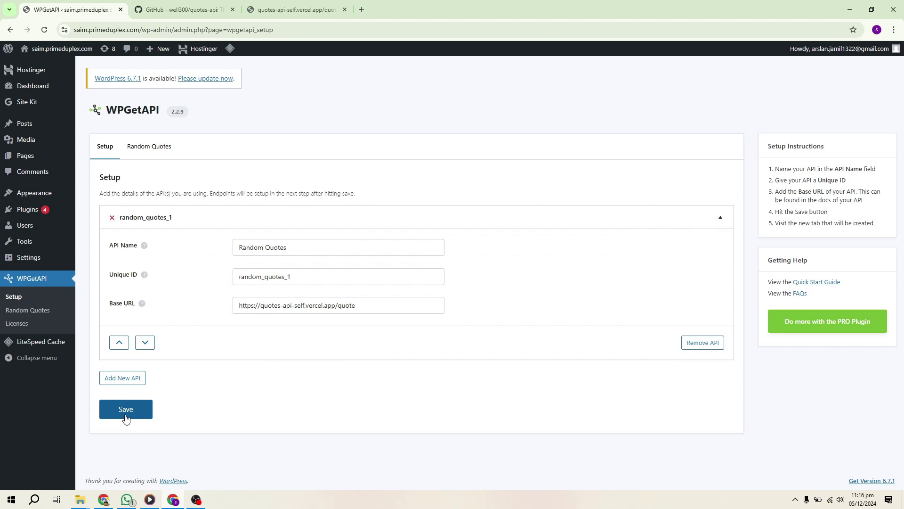
Step: Open the Random Quotes endpoint settings and keep the request method as GET
left_click(145, 149)
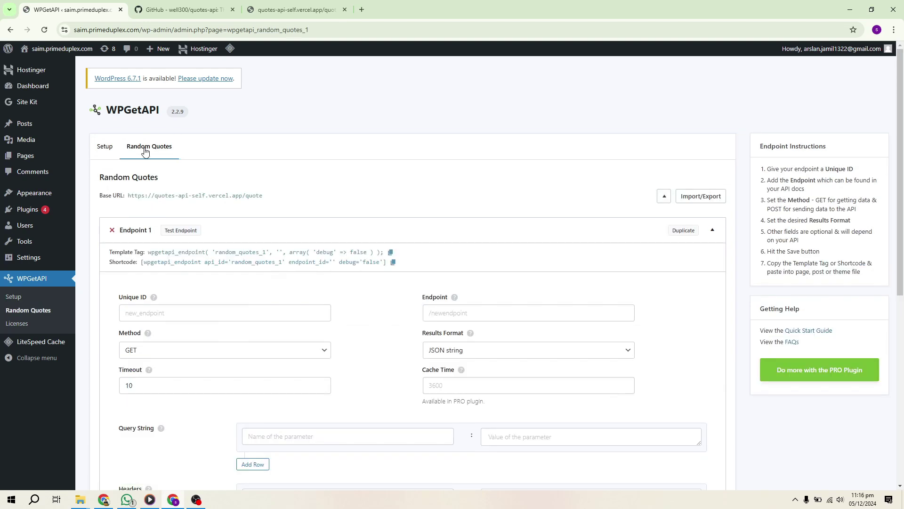
scroll(184, 334, "down", 3)
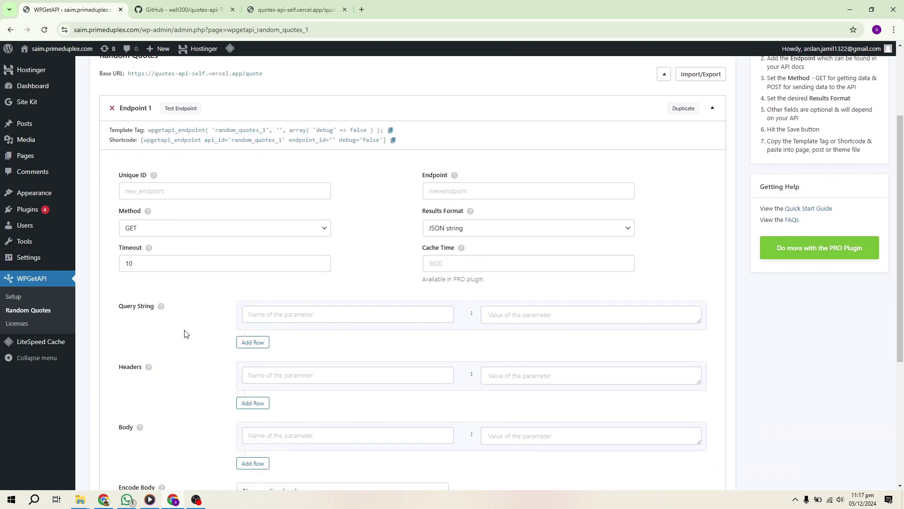
scroll(184, 334, "down", 1)
scroll(184, 334, "up", 1)
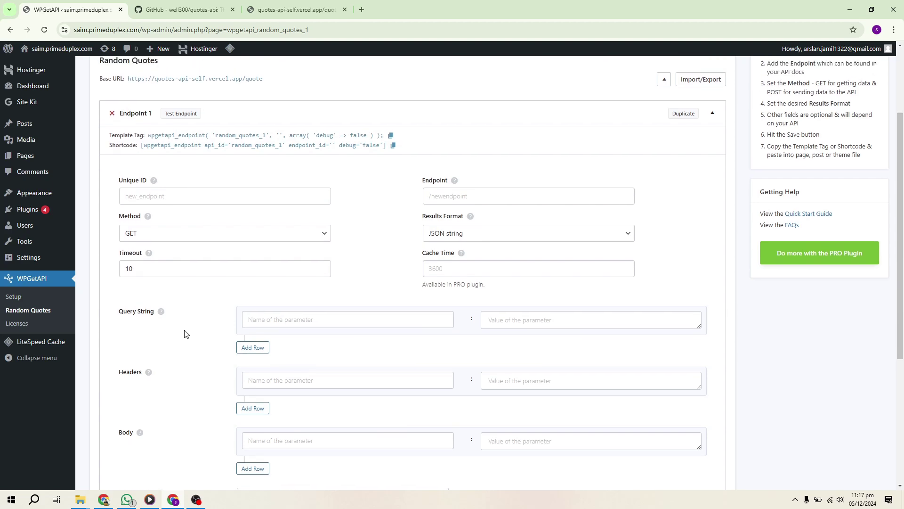
scroll(185, 334, "down", 4)
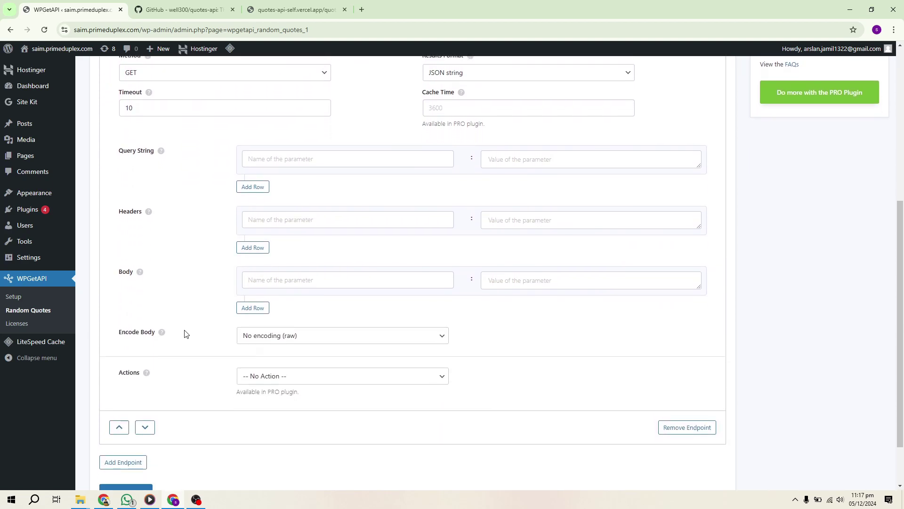
scroll(185, 333, "down", 2)
scroll(185, 333, "up", 2)
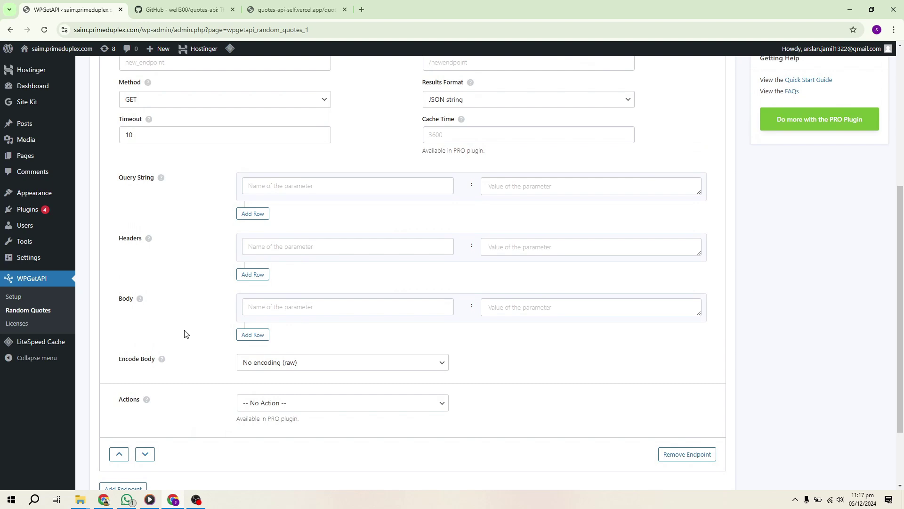
scroll(185, 333, "up", 3)
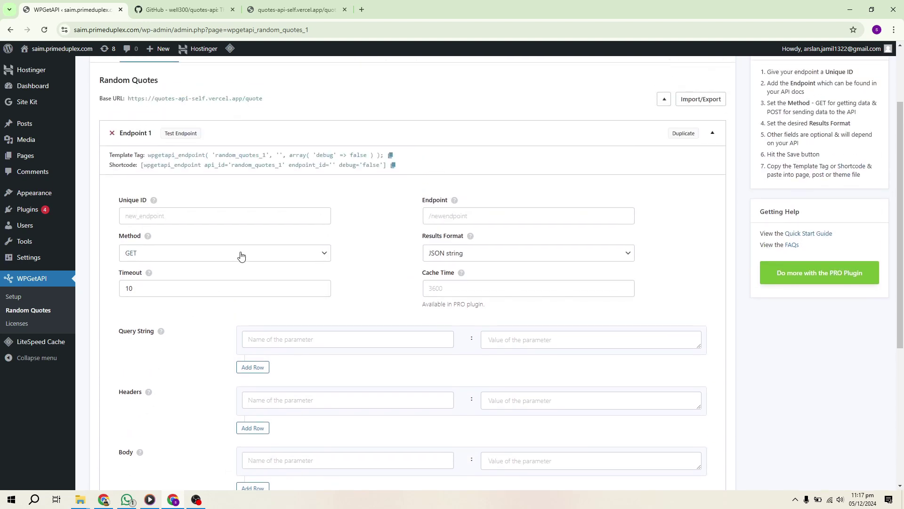
left_click(244, 253)
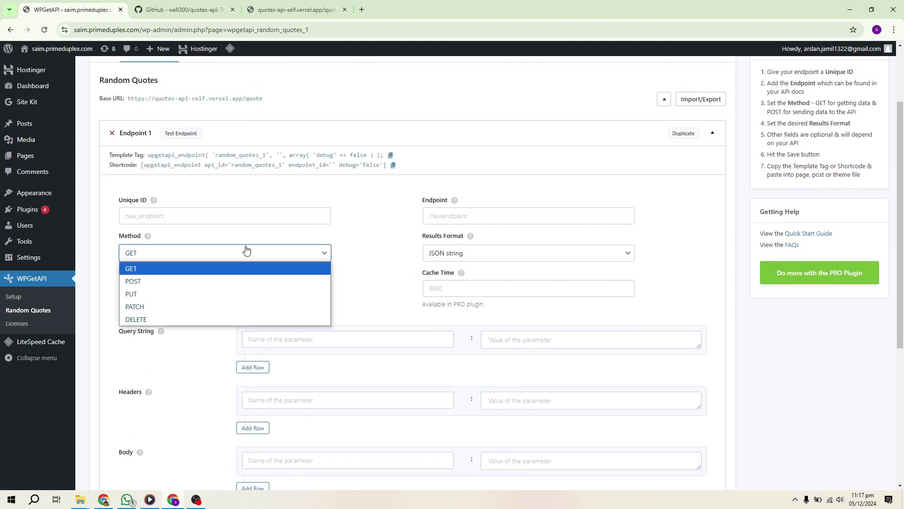
left_click(173, 269)
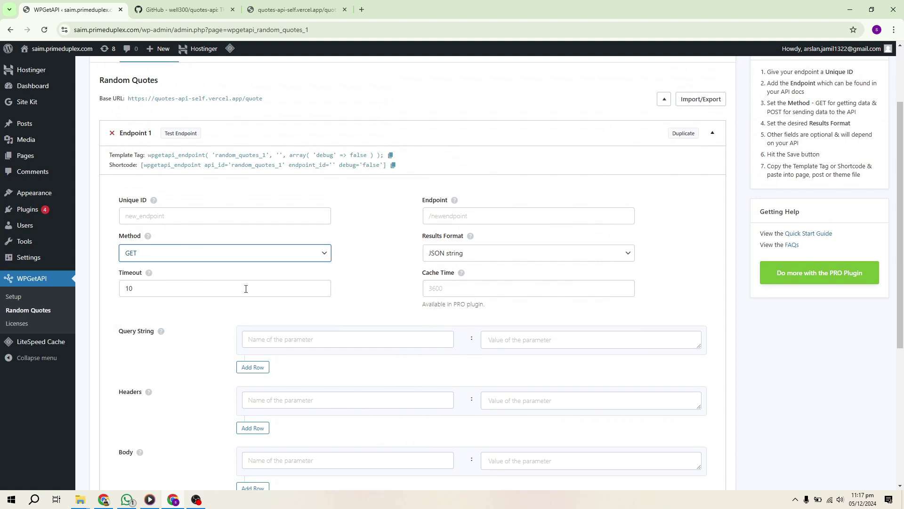
Step: Set the endpoint path to '/', save, and enter unique ID get_quotes
left_click(482, 222)
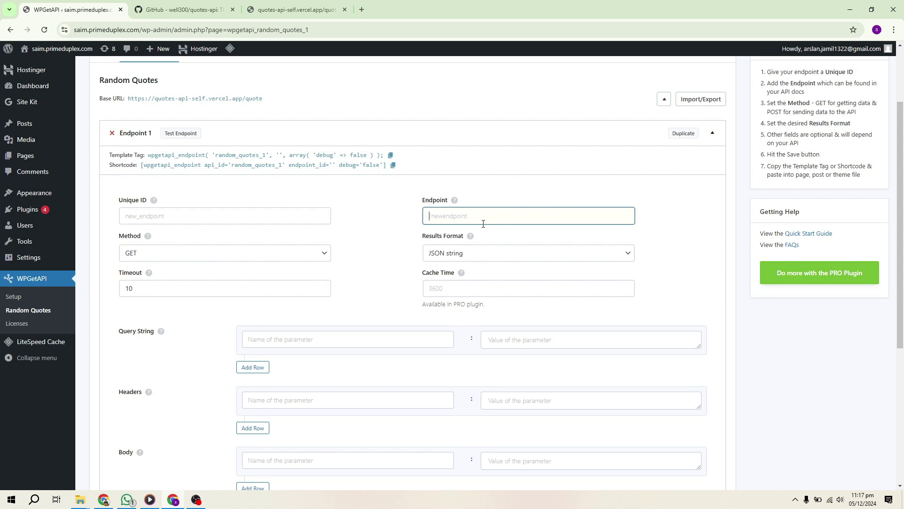
type("/")
left_click(385, 265)
scroll(386, 266, "down", 5)
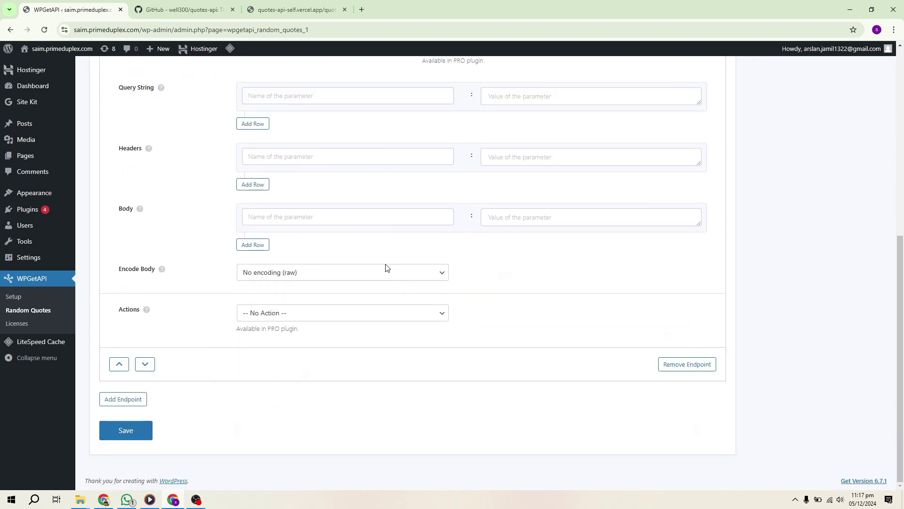
scroll(384, 267, "up", 2)
scroll(385, 262, "down", 2)
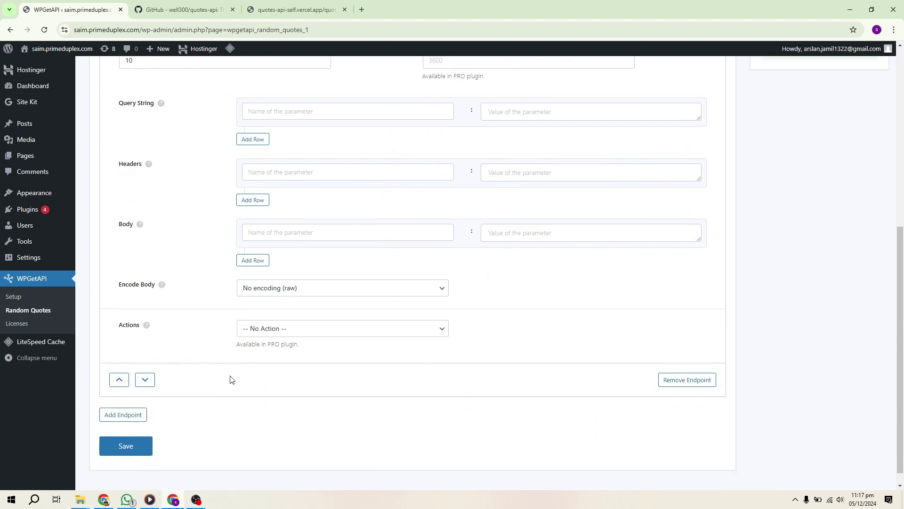
left_click(125, 446)
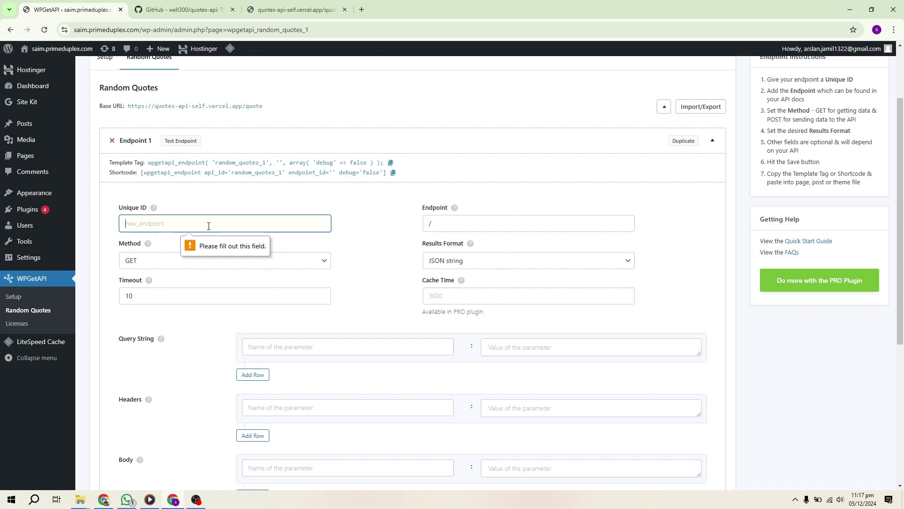
type("new")
key("BackSpace")
key("BackSpace")
key("BackSpace")
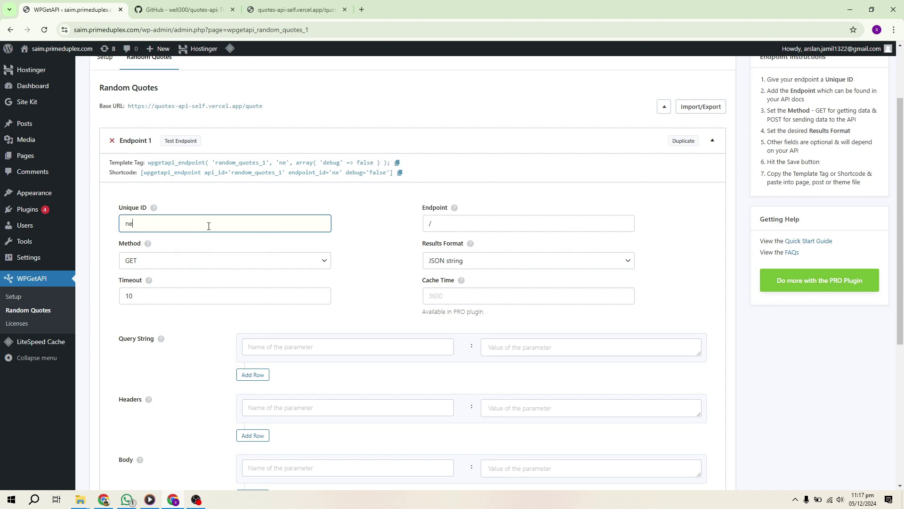
type("get_")
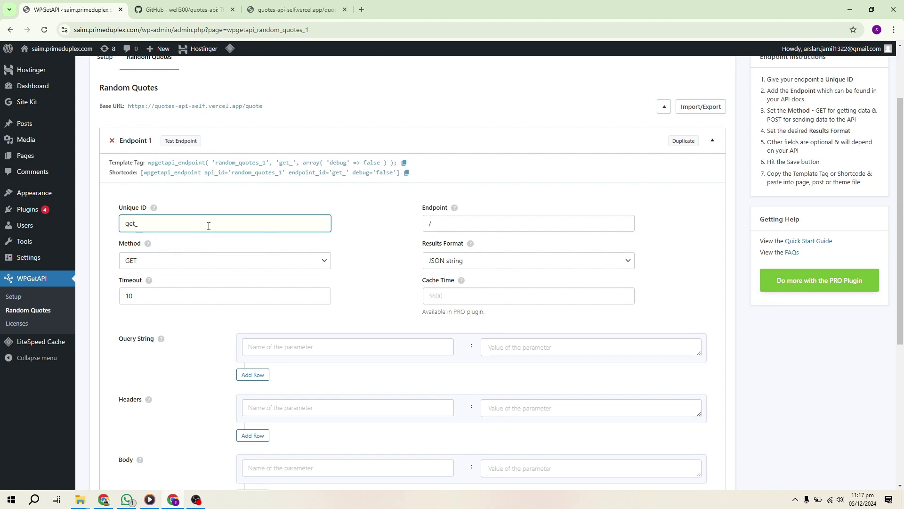
type("quotes")
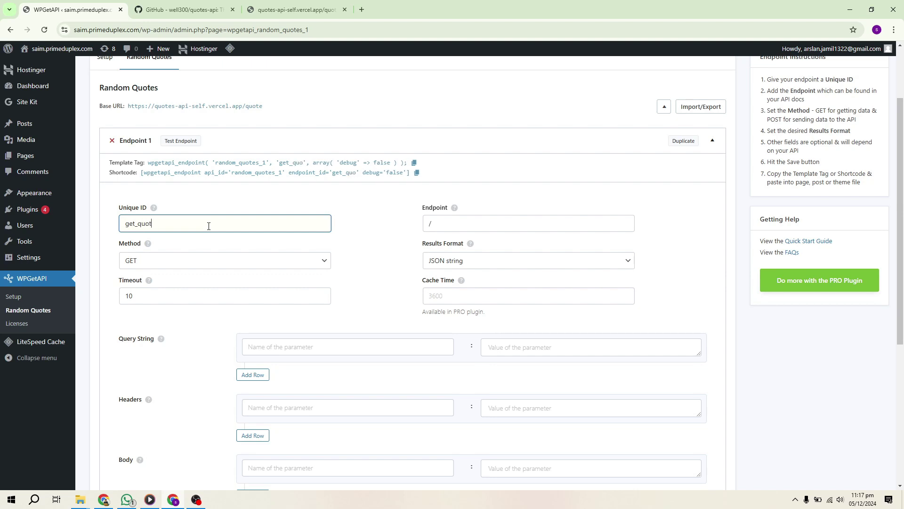
Step: Test the get_quotes endpoint, review the returned quote JSON, and copy its shortcode
left_click(184, 142)
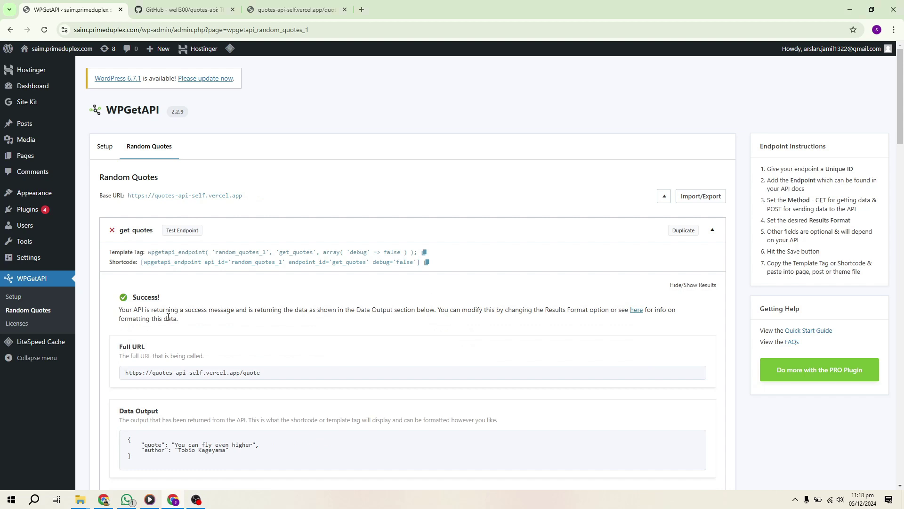
scroll(167, 329, "down", 1)
left_click_drag(123, 398, 181, 423)
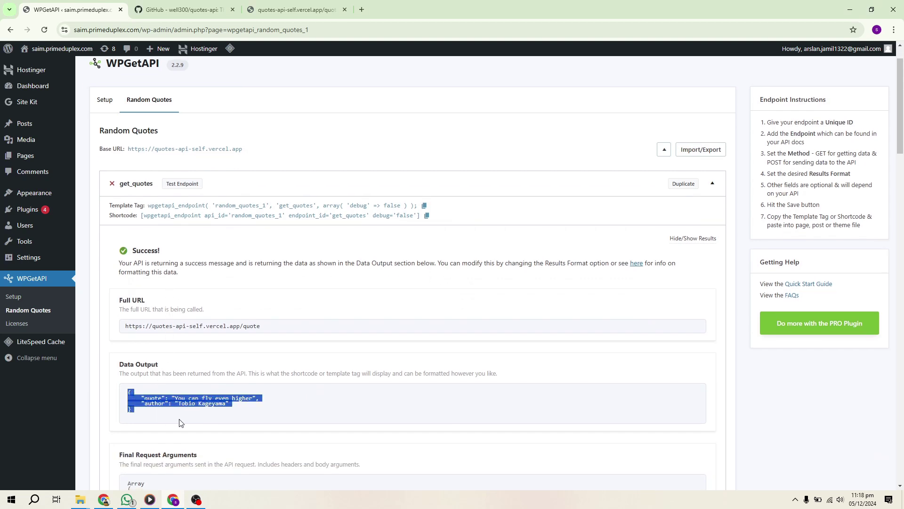
left_click(203, 414)
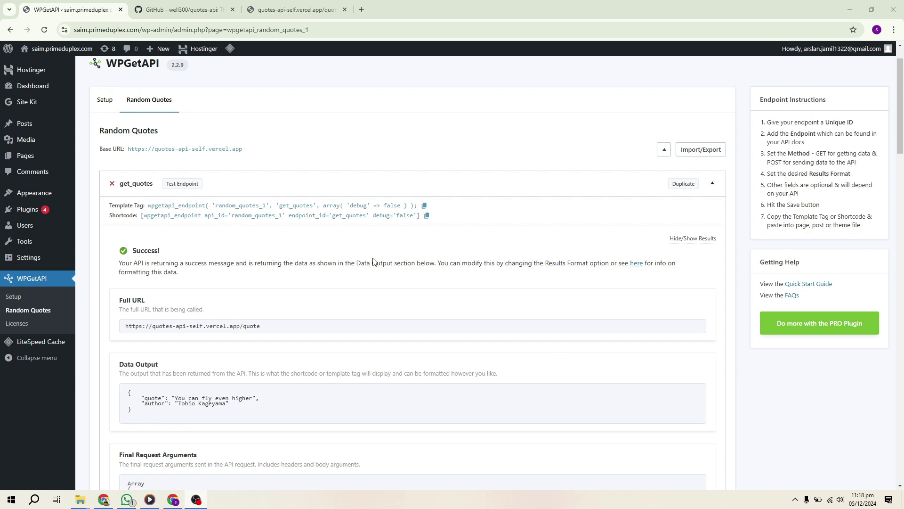
left_click(427, 216)
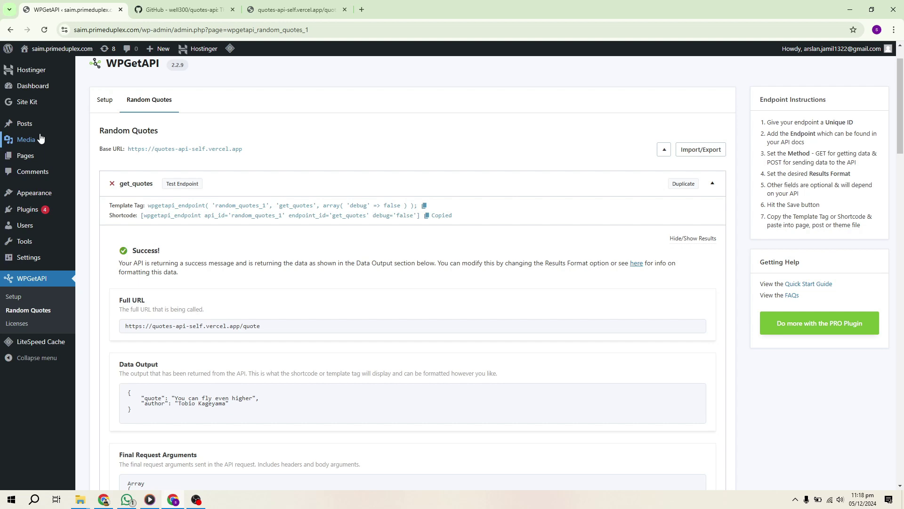
Step: Create a new page from the Pages list and dismiss the editor's welcome guide
mouse_move(29, 156)
right_click(90, 158)
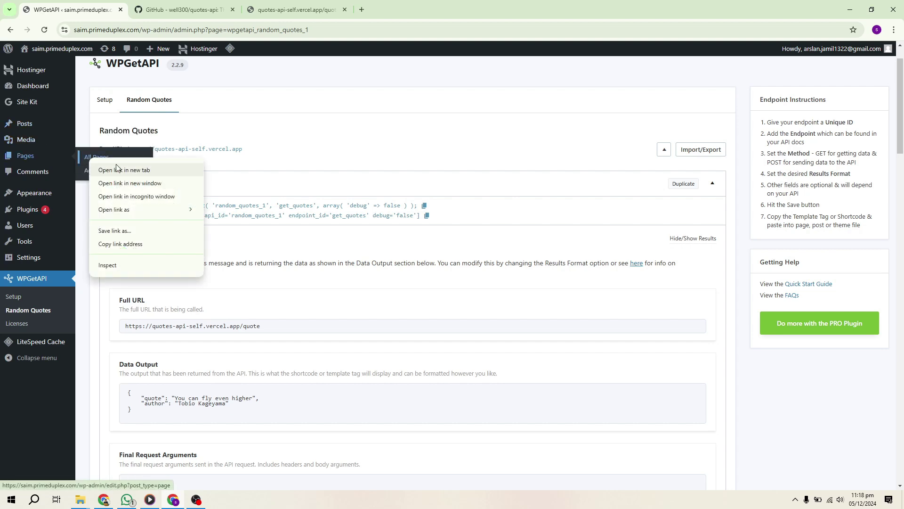
left_click(120, 169)
left_click(198, 4)
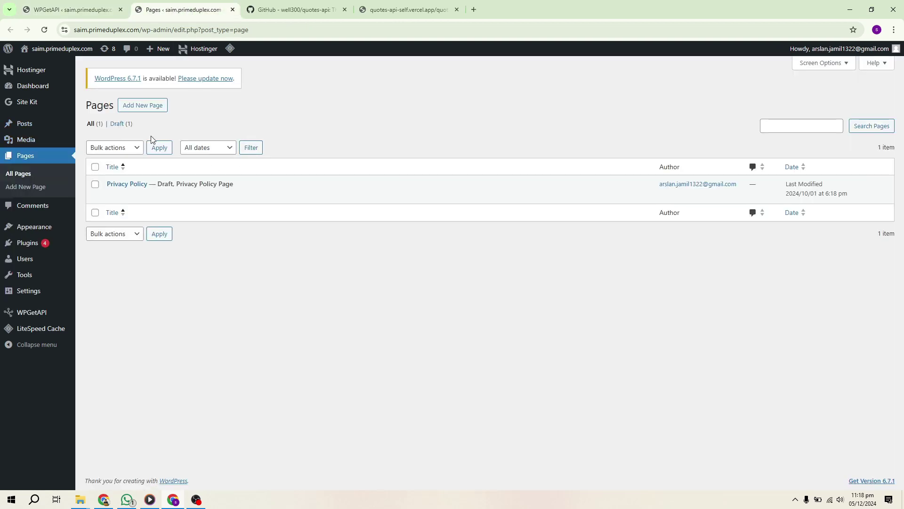
left_click(134, 106)
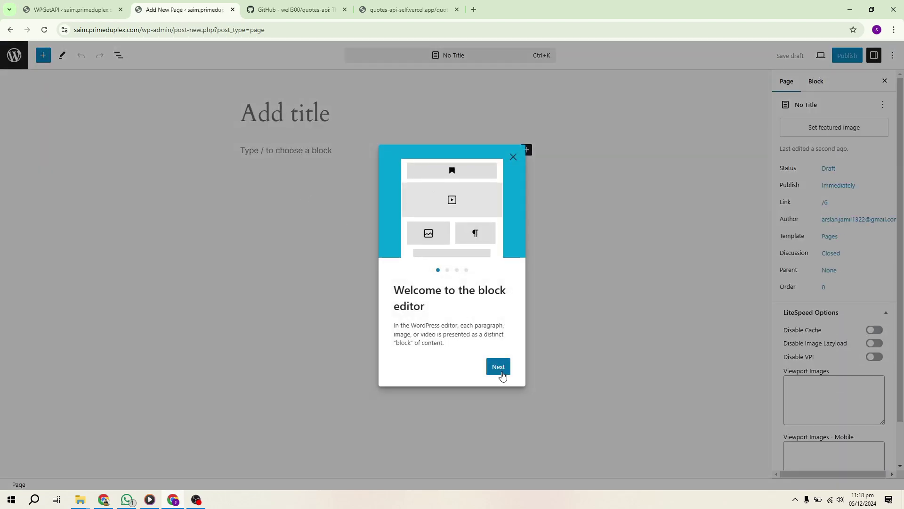
left_click(498, 374)
left_click(512, 148)
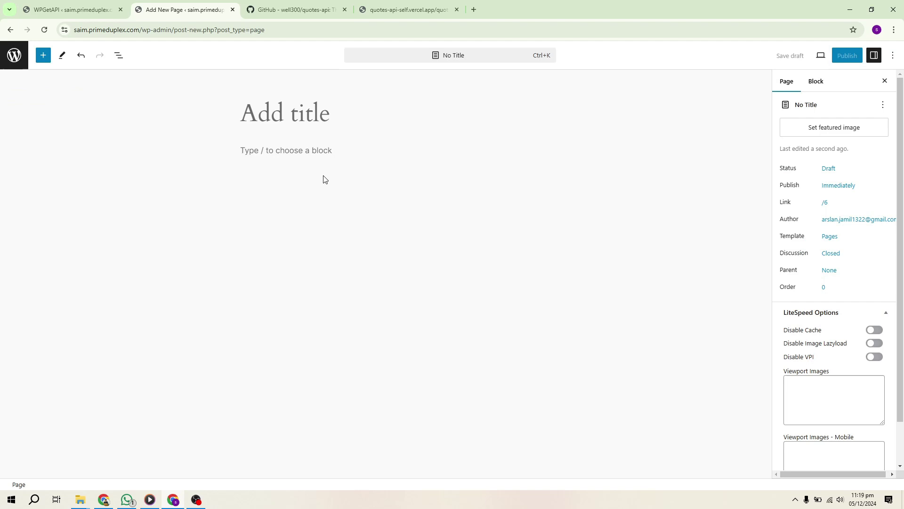
Step: Insert a Shortcode block and paste the get_quotes endpoint shortcode into it
left_click(339, 150)
left_click(526, 150)
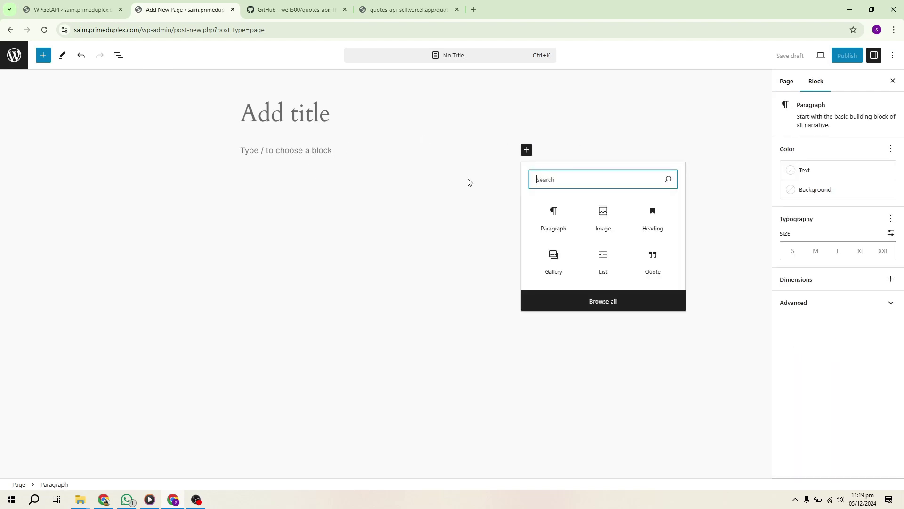
type("short")
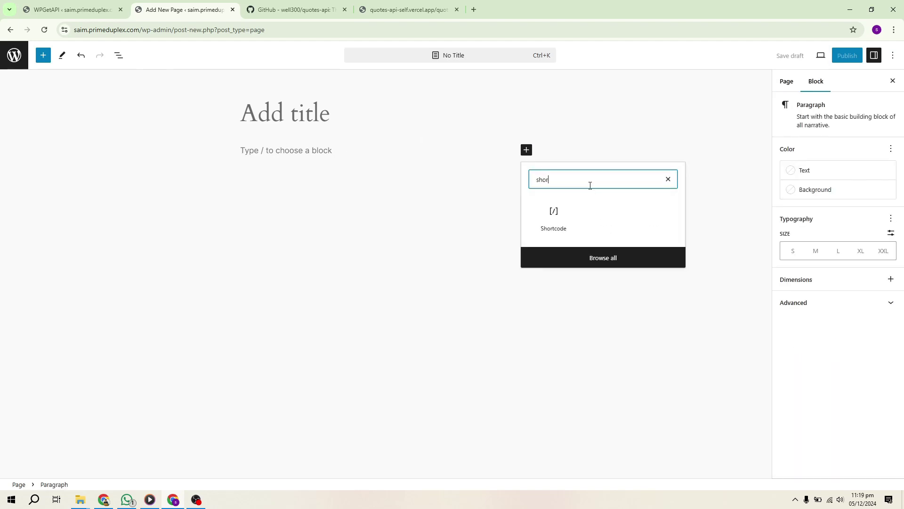
left_click(554, 213)
key("ctrl+v")
left_click(418, 254)
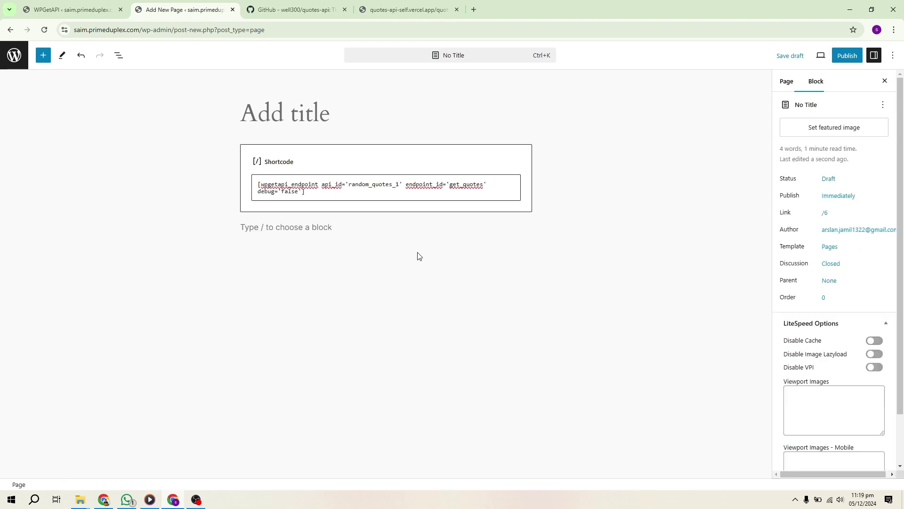
Step: Publish the page and view it live, showing the Alice Walker quote JSON
left_click(847, 55)
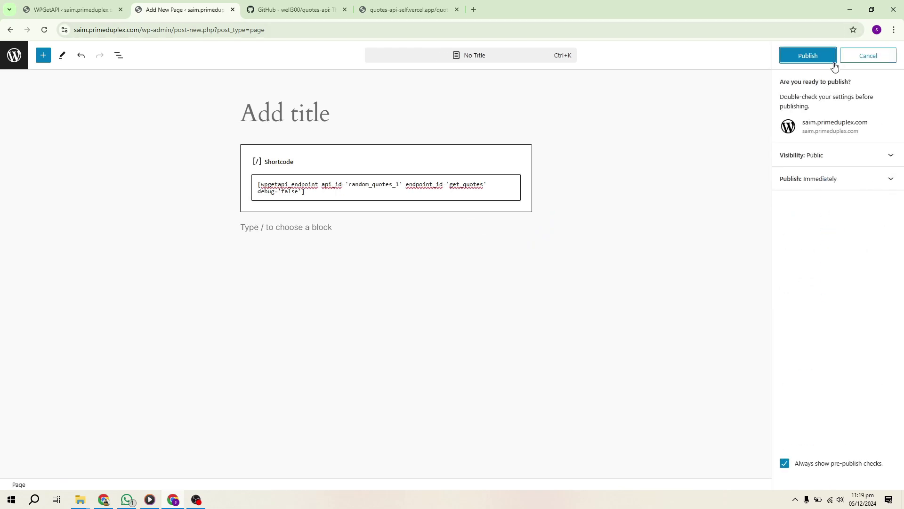
left_click(821, 56)
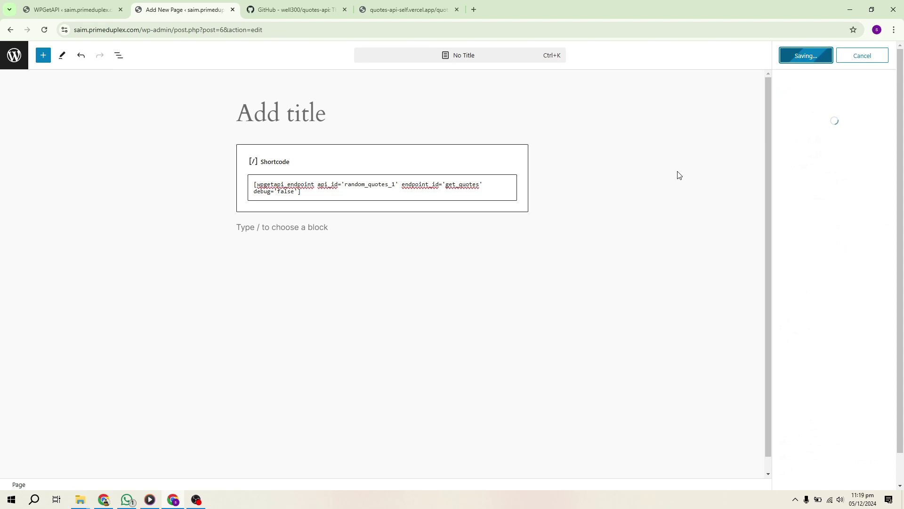
key("Return")
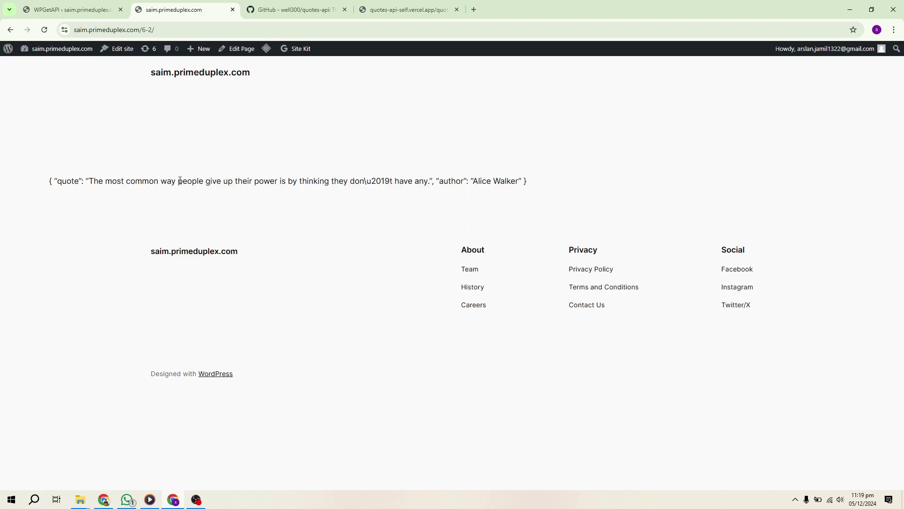
left_click_drag(92, 183, 353, 188)
left_click(353, 188)
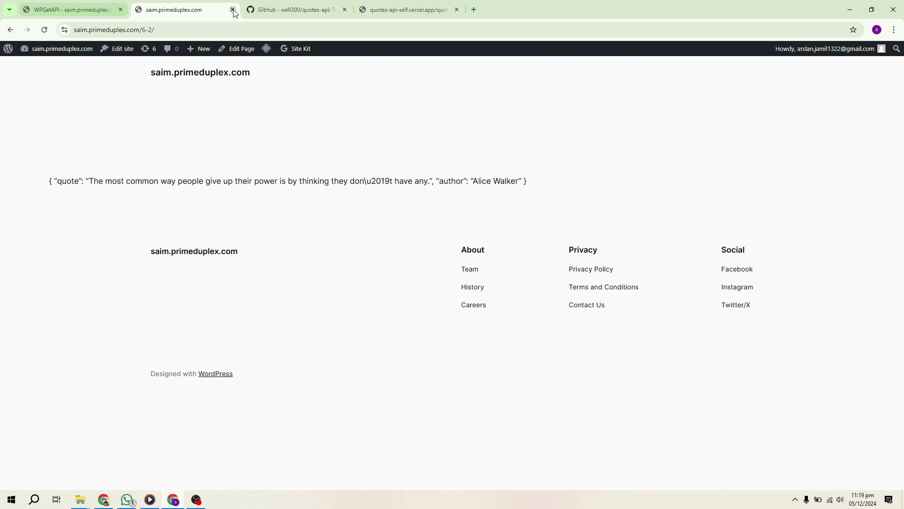
left_click(104, 10)
scroll(251, 198, "down", 3)
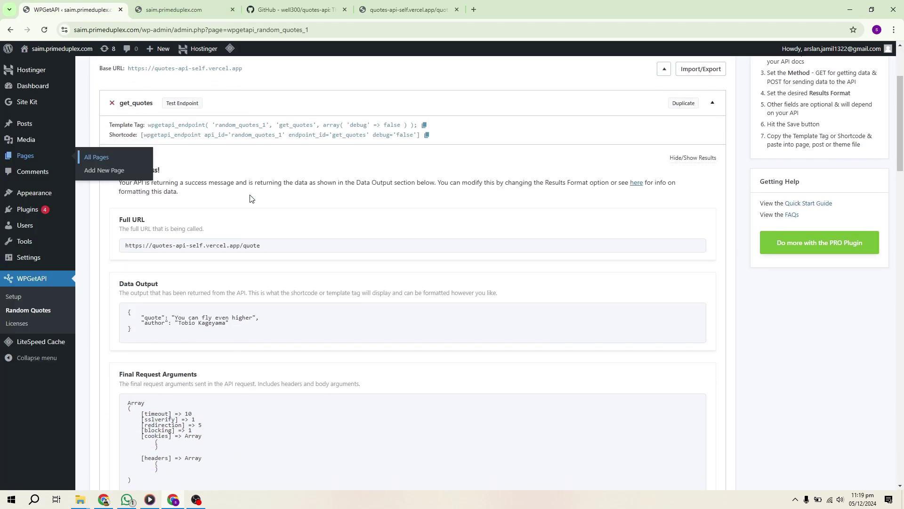
scroll(251, 199, "down", 7)
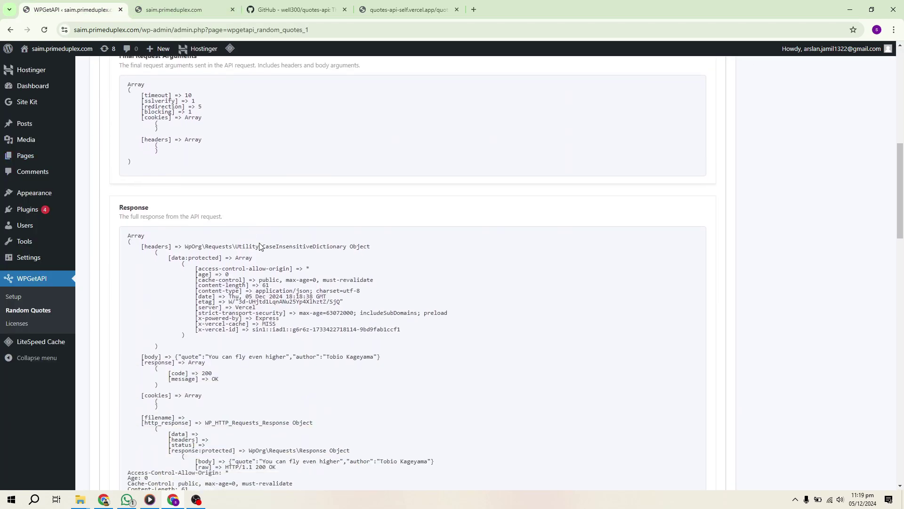
scroll(259, 246, "up", 2)
scroll(203, 287, "down", 15)
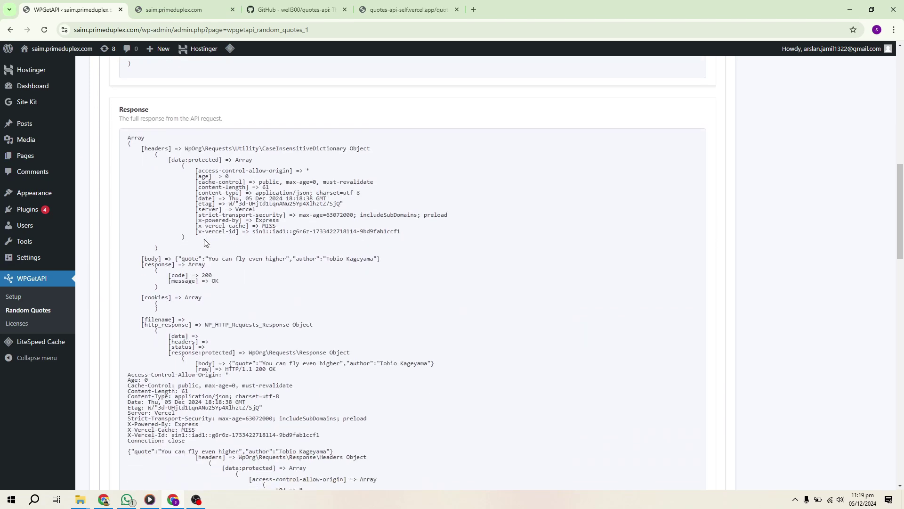
scroll(206, 239, "down", 4)
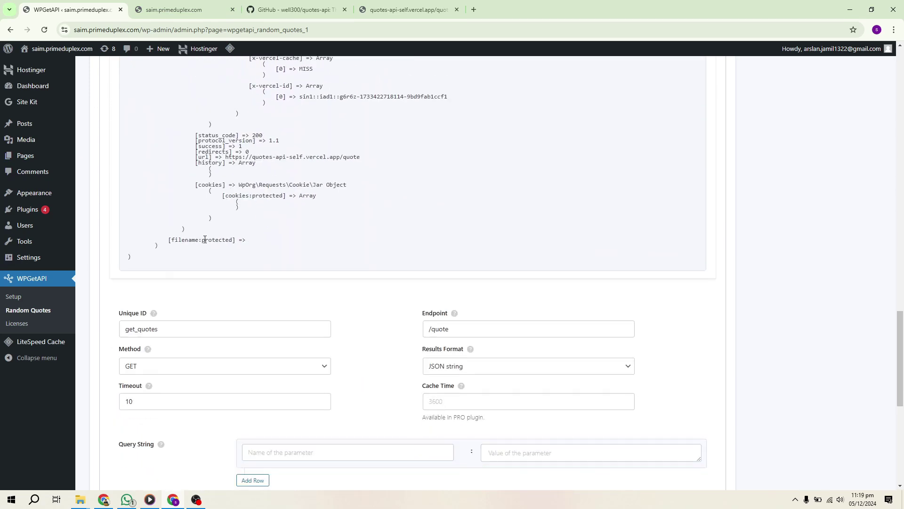
scroll(204, 239, "up", 4)
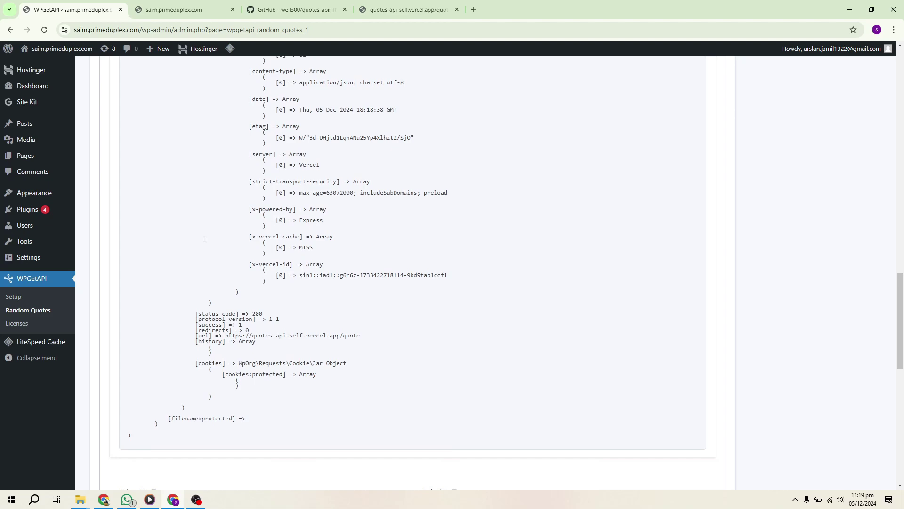
scroll(205, 239, "up", 20)
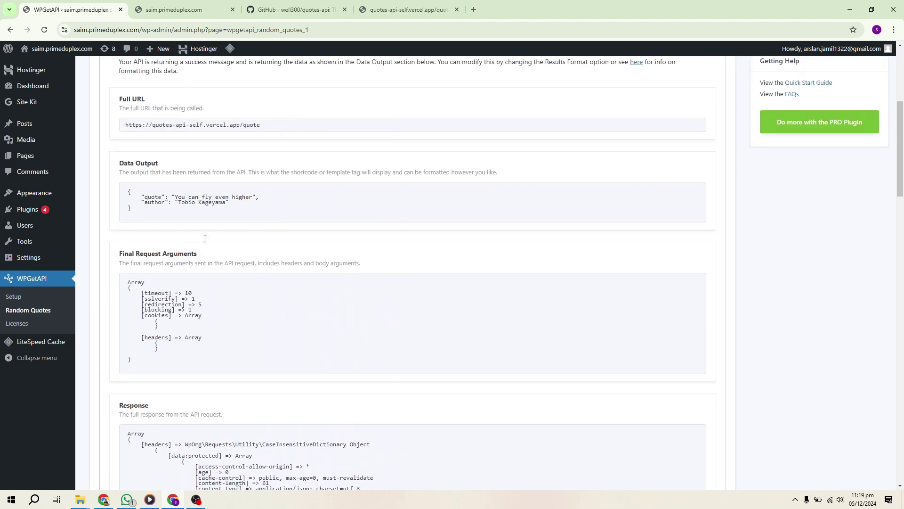
scroll(205, 240, "up", 2)
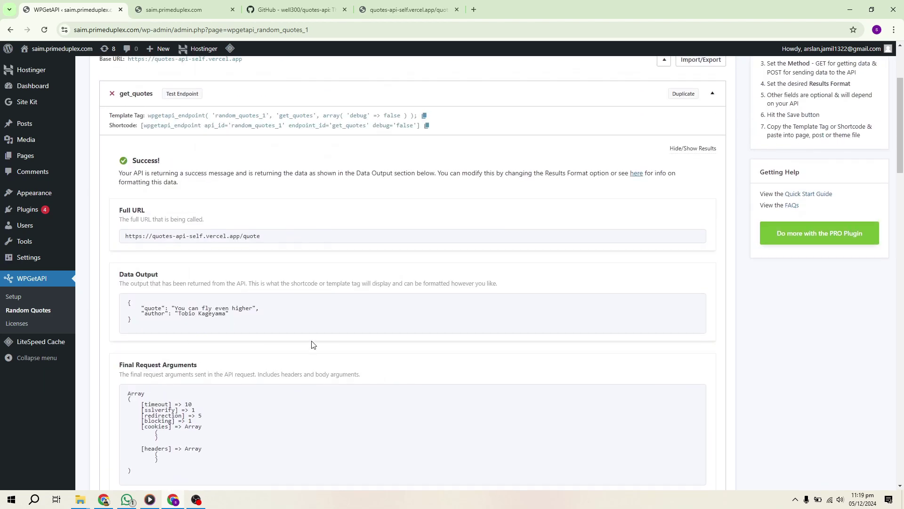
scroll(323, 351, "down", 4)
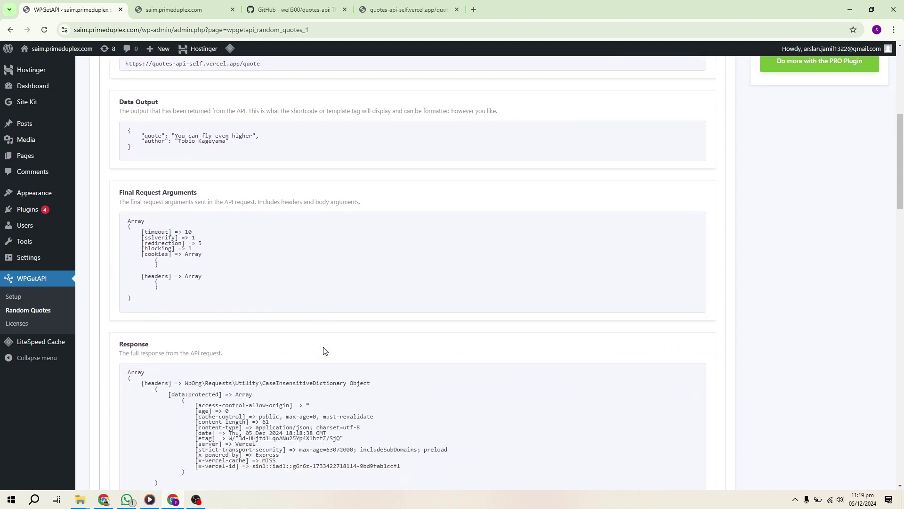
scroll(323, 350, "up", 2)
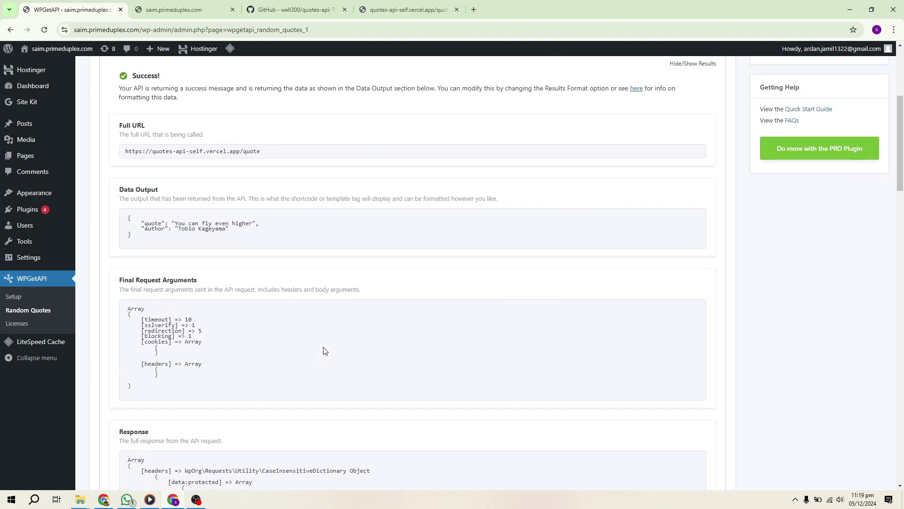
scroll(323, 350, "down", 10)
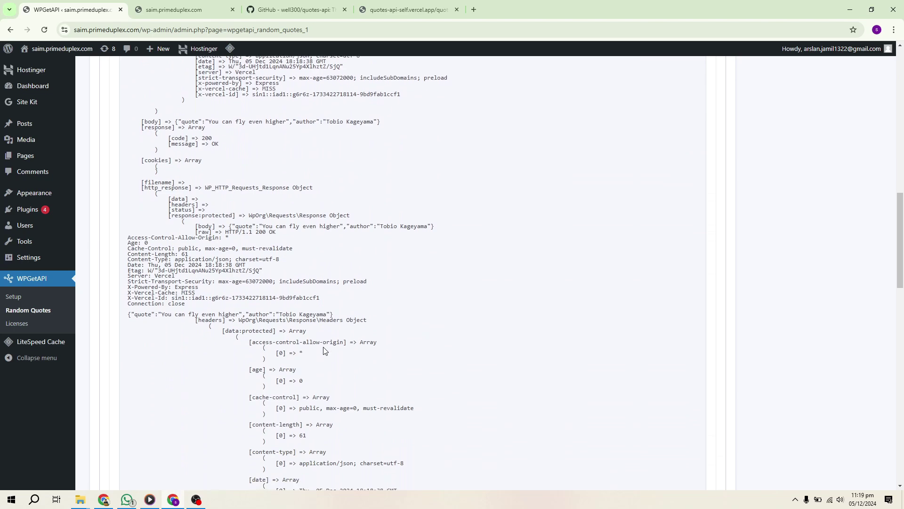
scroll(323, 350, "down", 20)
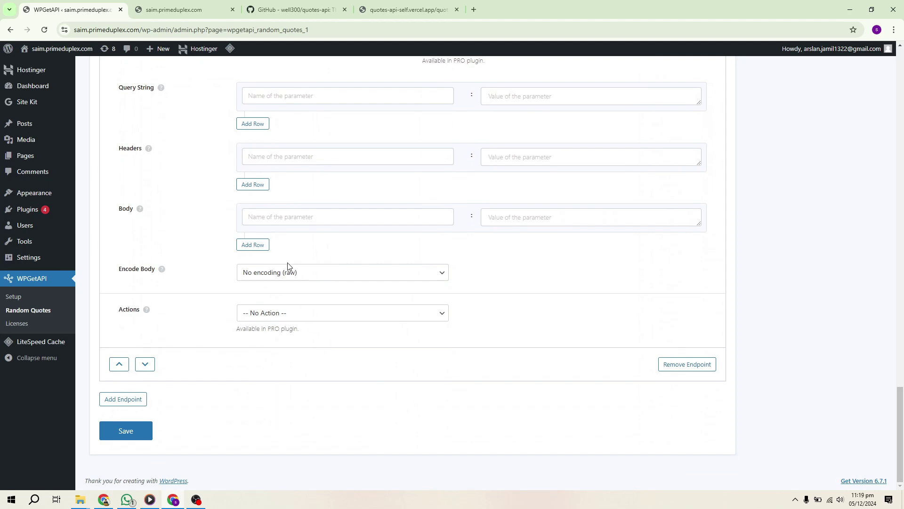
scroll(288, 267, "up", 15)
Step: Reload the published page three times to fetch new random quotes
left_click(187, 5)
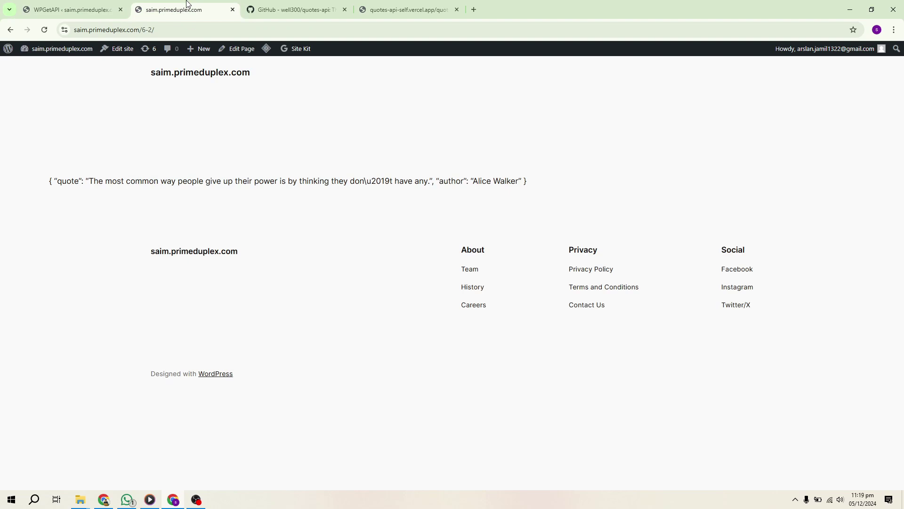
left_click(222, 32)
key("Return")
left_click(222, 32)
key("Return")
left_click(222, 32)
key("Return")
Step: Return to the WPGetAPI Random Quotes tab showing the get_quotes Success result
left_click(78, 11)
scroll(302, 203, "up", 10)
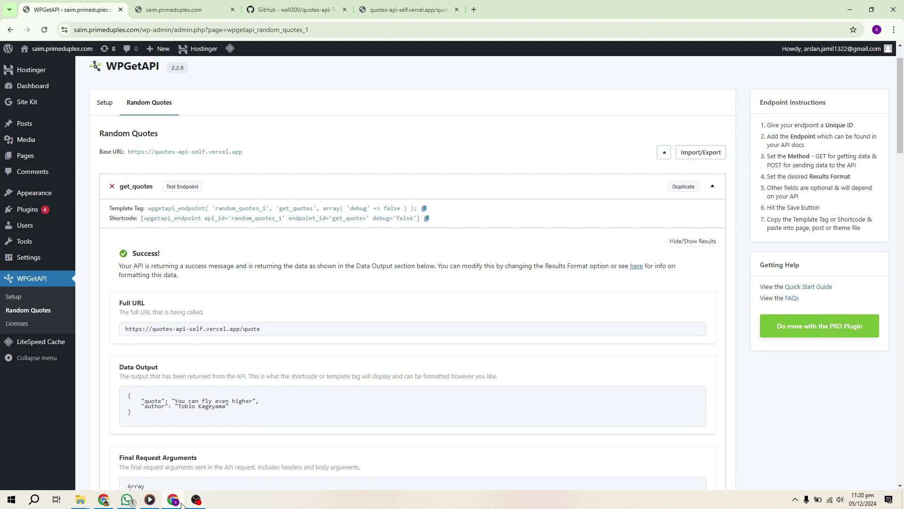
left_click(196, 500)
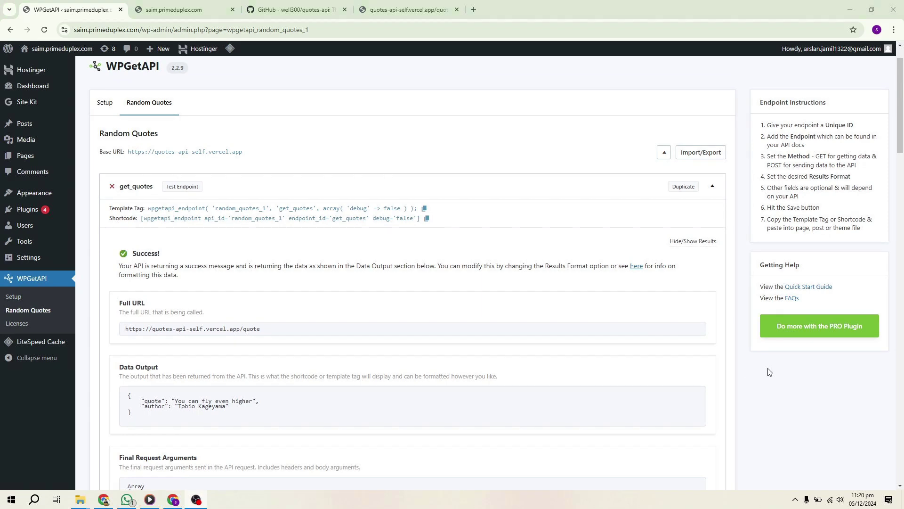